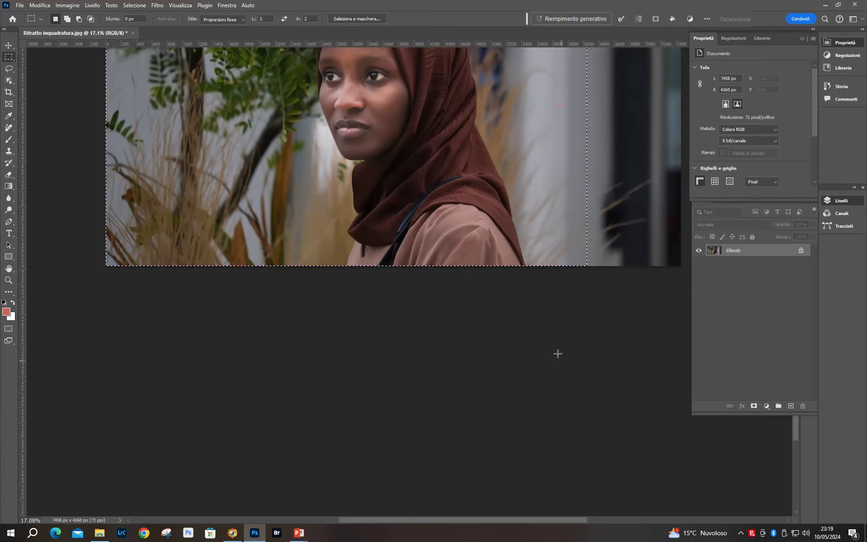
- Crop the portrait to the current 3:2 rectangular selection and clear the selection
{"action": "scroll", "coordinate": [557, 354], "scroll_direction": "down", "scroll_amount": 3}
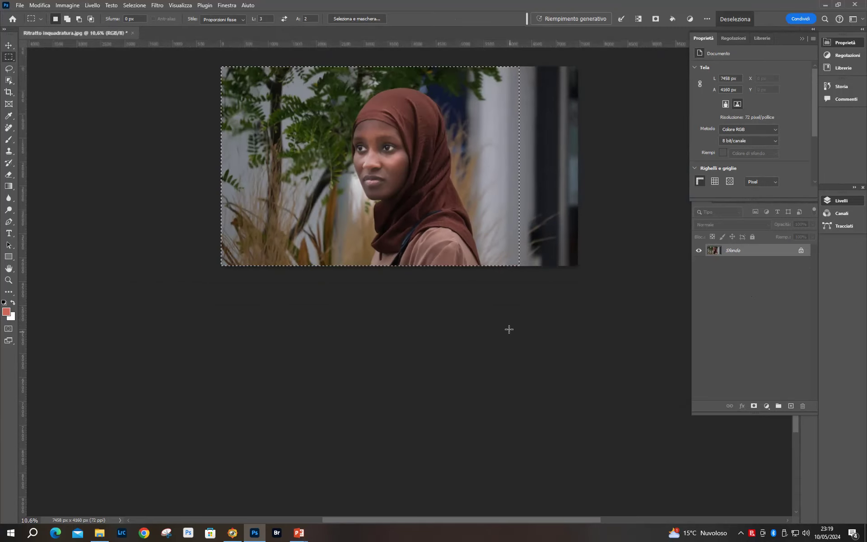
{"action": "left_click", "coordinate": [76, 5]}
{"action": "left_click", "coordinate": [75, 98]}
{"action": "key", "text": "ctrl+0"}
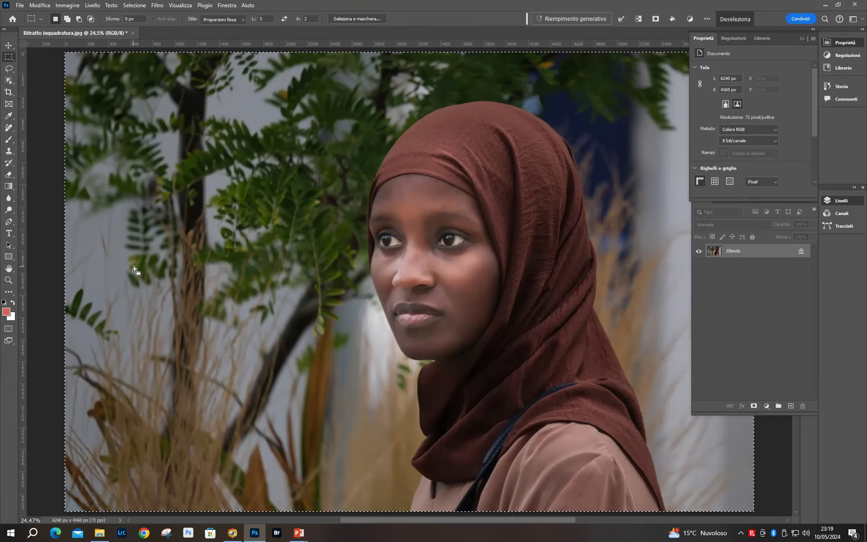
{"action": "left_click", "coordinate": [41, 226]}
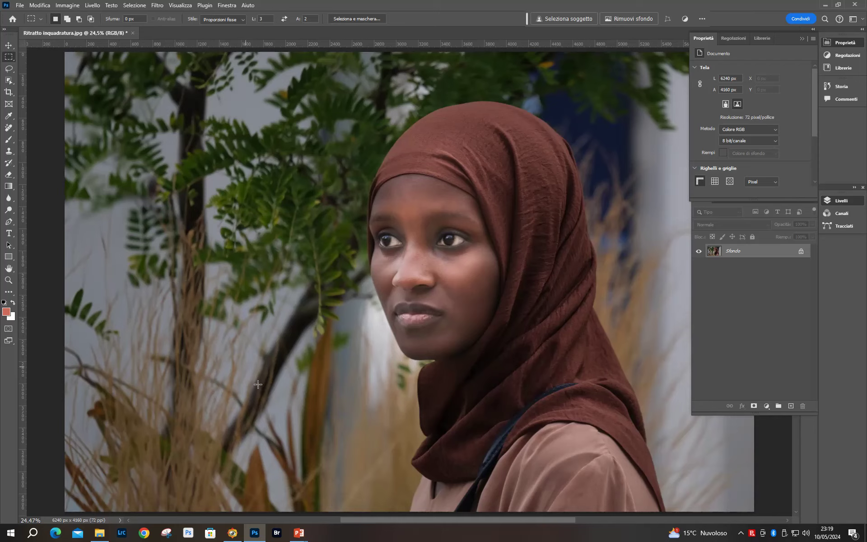
- Switch to the PowerPoint slideshow, advance to the ELIMINAZIONE DISTURBO slide and open its linked photo
{"action": "mouse_move", "coordinate": [300, 533]}
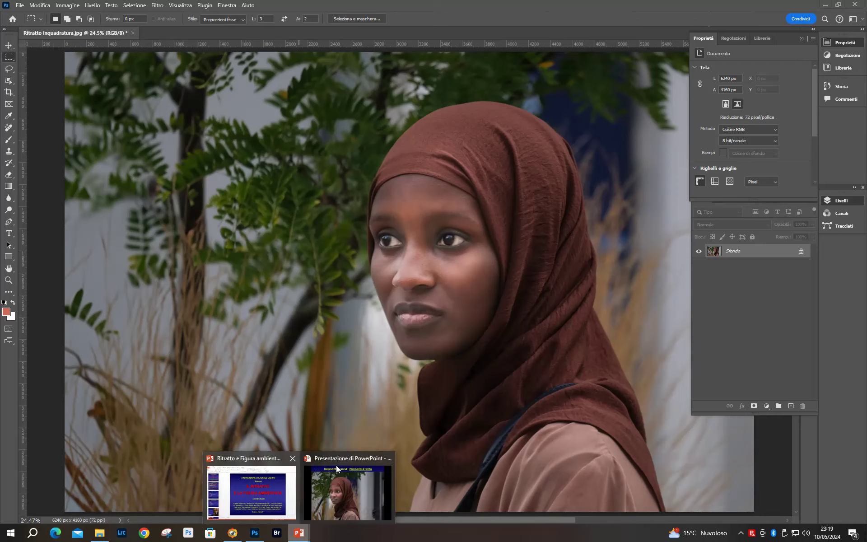
{"action": "left_click", "coordinate": [339, 461]}
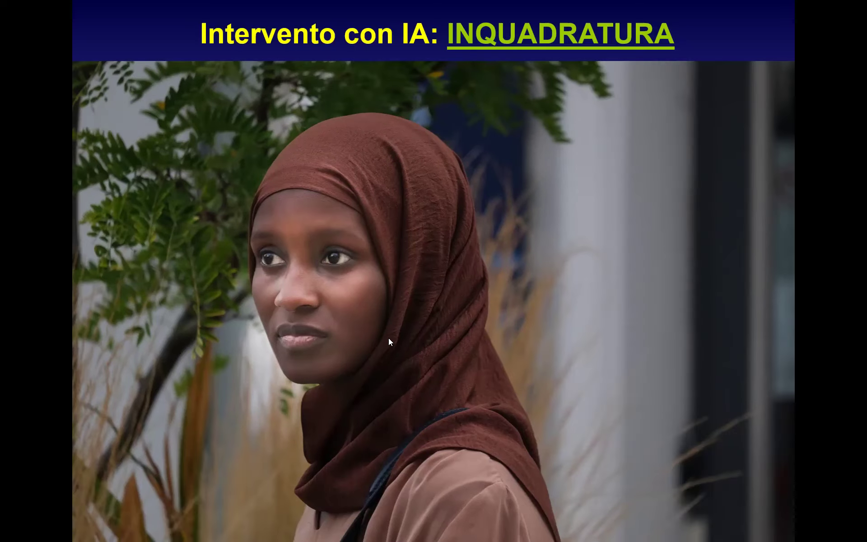
{"action": "left_click", "coordinate": [437, 123]}
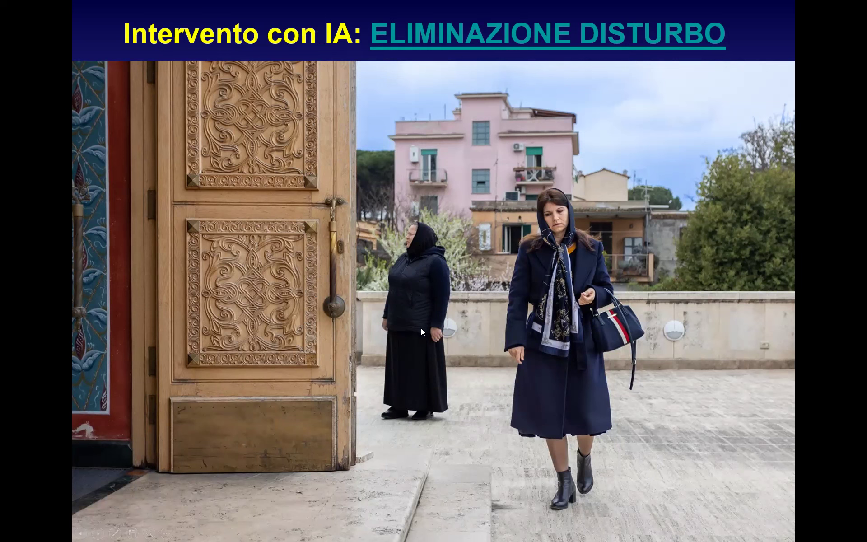
{"action": "left_click", "coordinate": [427, 313]}
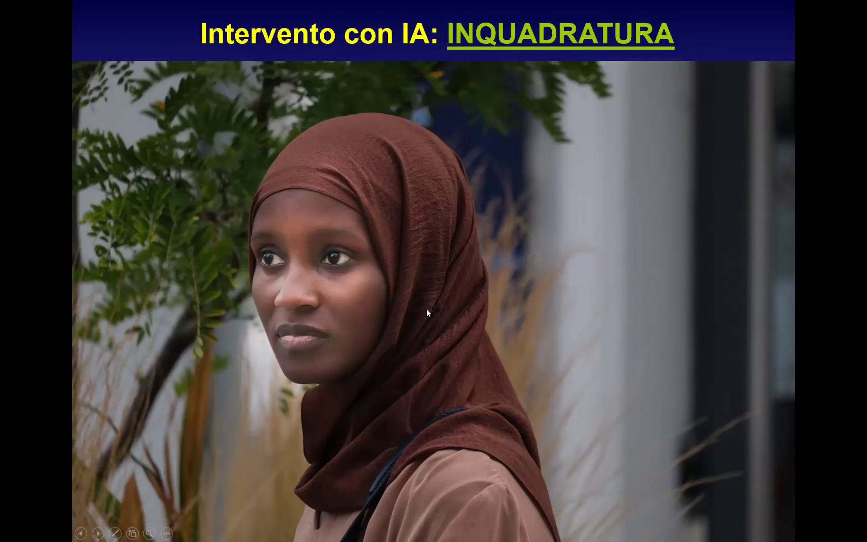
{"action": "left_click", "coordinate": [453, 275]}
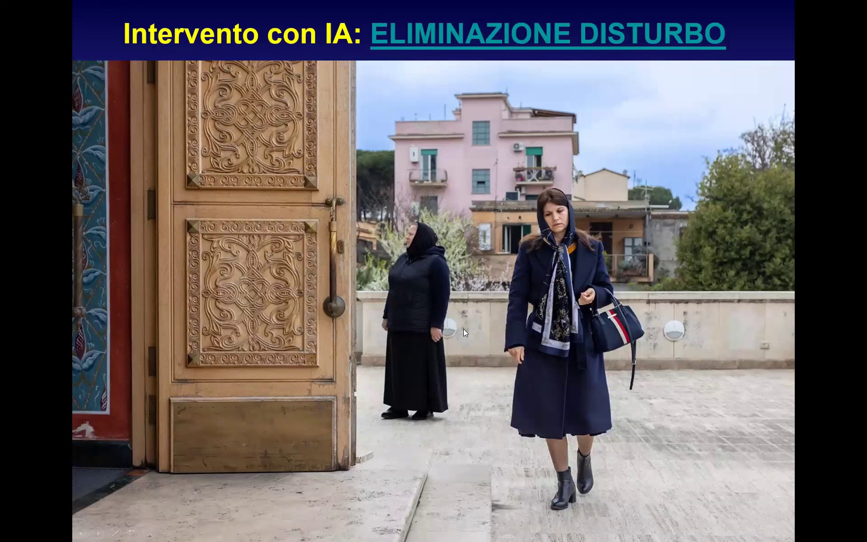
{"action": "left_click", "coordinate": [513, 32]}
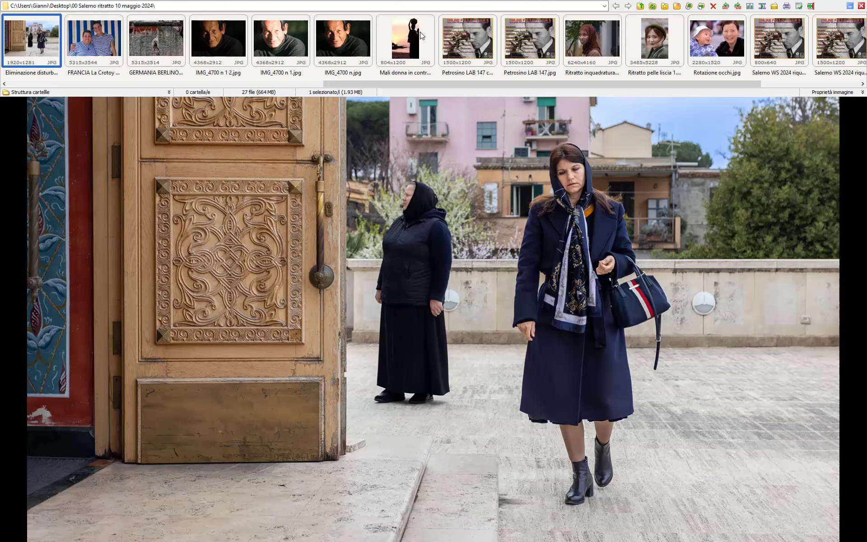
- Open Eliminazione disturbo.jpg in Photoshop for editing and close Ritratto inquadratura.jpg without saving its changes
{"action": "right_click", "coordinate": [43, 39]}
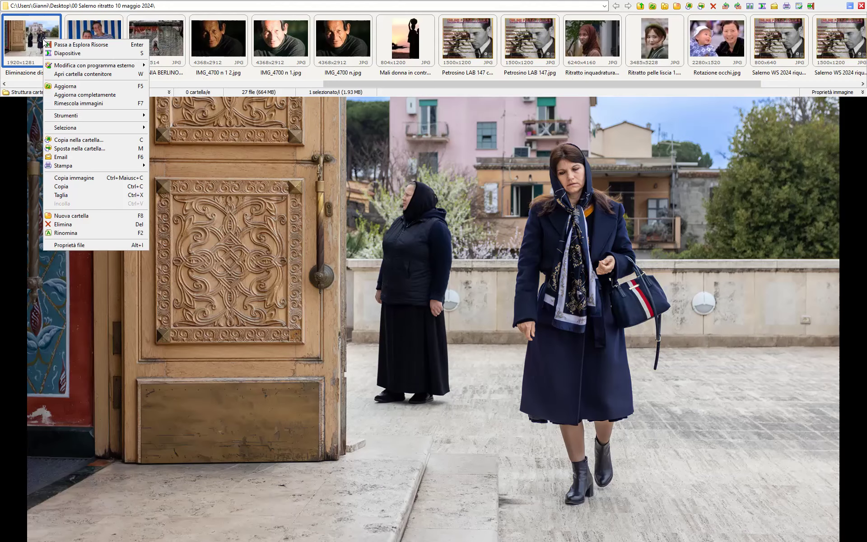
{"action": "mouse_move", "coordinate": [71, 68]}
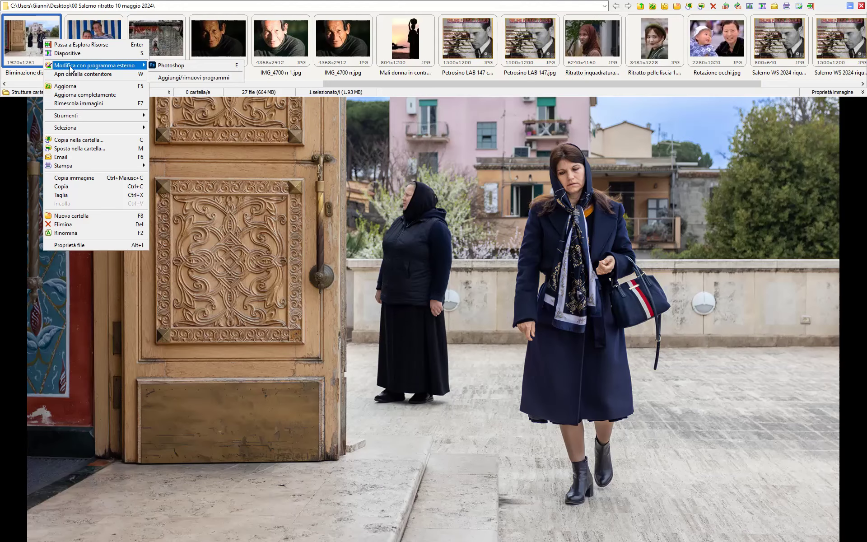
{"action": "left_click", "coordinate": [167, 65]}
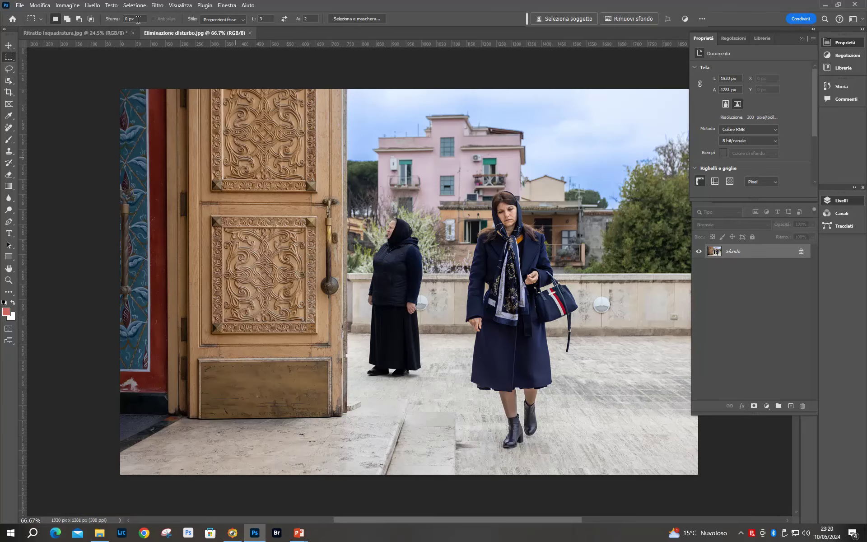
{"action": "left_click", "coordinate": [132, 32]}
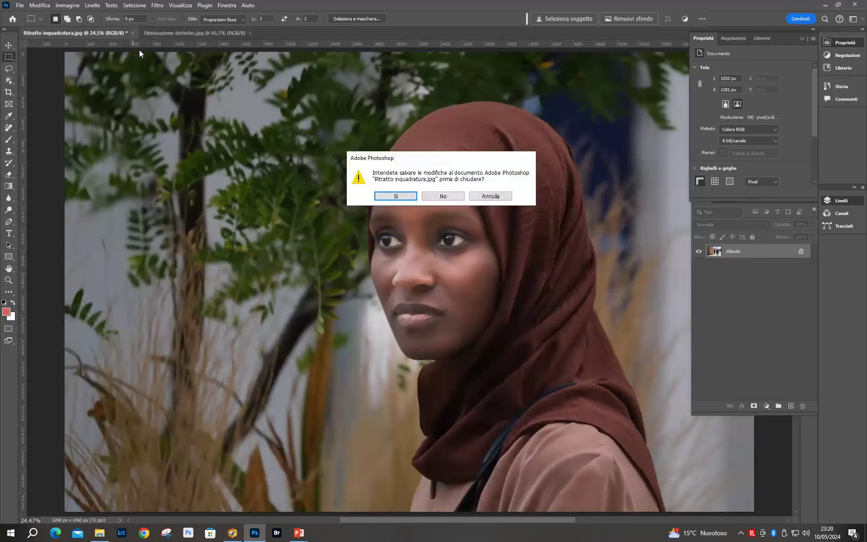
{"action": "left_click", "coordinate": [462, 197]}
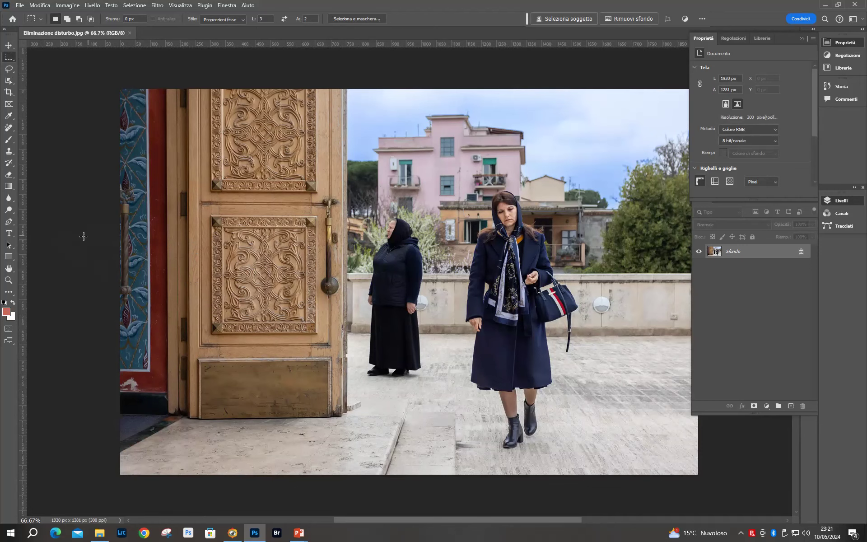
- Try to remove the background woman in black beside the door with the Remove tool at size 80
{"action": "left_click", "coordinate": [9, 129]}
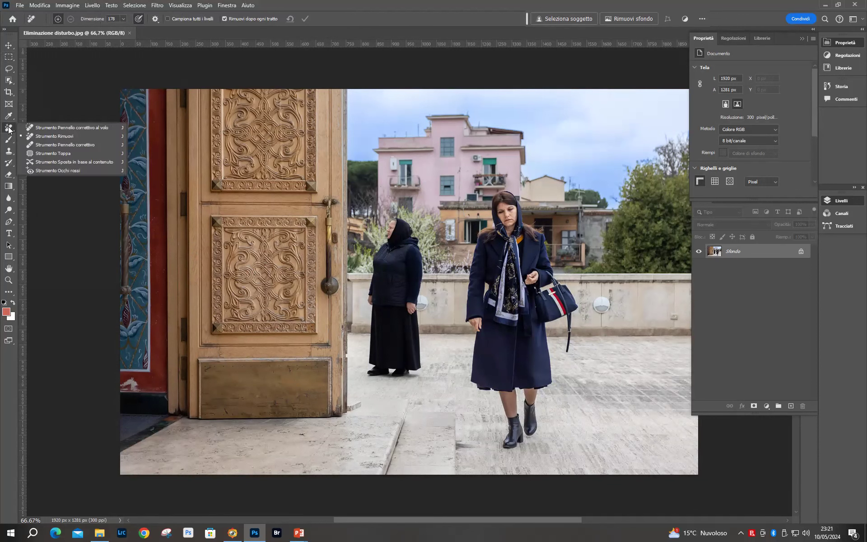
{"action": "left_click", "coordinate": [50, 136]}
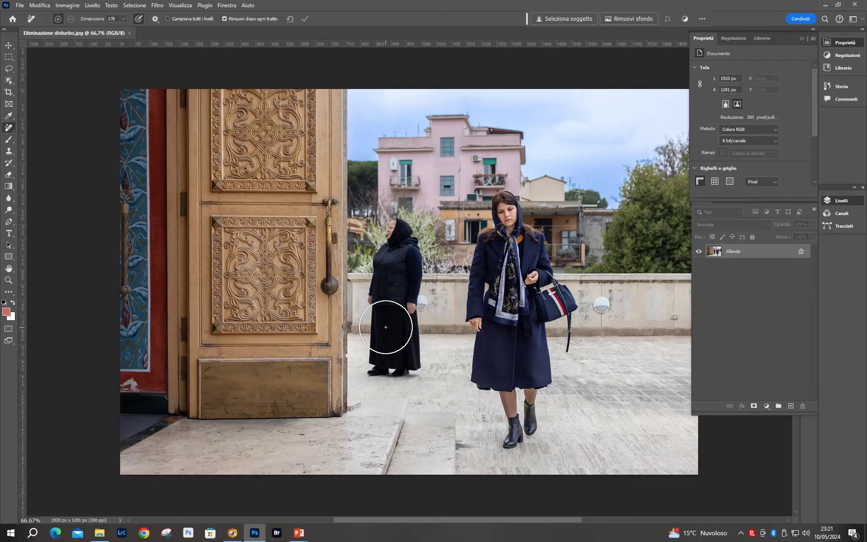
{"action": "left_click", "coordinate": [123, 19]}
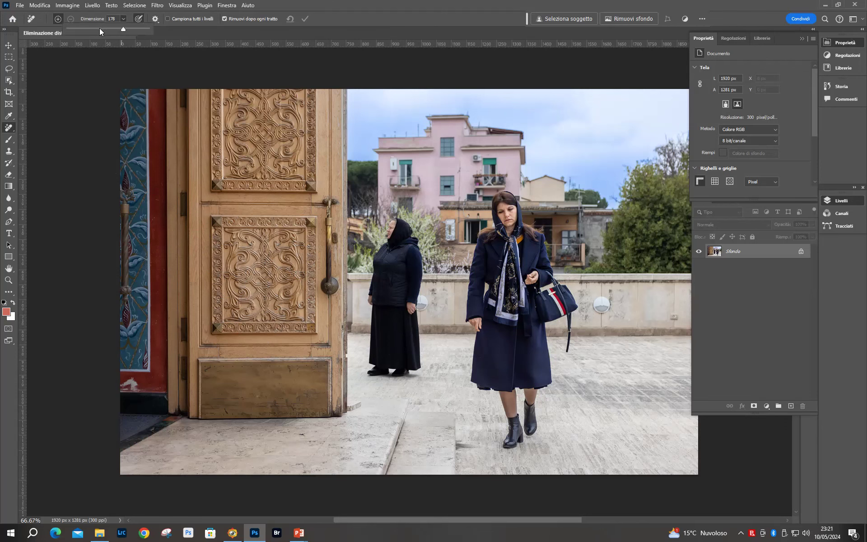
{"action": "left_click", "coordinate": [100, 28]}
{"action": "mouse_move", "coordinate": [395, 226]}
{"action": "left_mouse_down"}
{"action": "mouse_move", "coordinate": [382, 271]}
{"action": "mouse_move", "coordinate": [375, 369]}
{"action": "mouse_move", "coordinate": [407, 371]}
{"action": "mouse_move", "coordinate": [397, 360]}
{"action": "mouse_move", "coordinate": [410, 360]}
{"action": "mouse_move", "coordinate": [414, 268]}
{"action": "mouse_move", "coordinate": [401, 228]}
{"action": "mouse_move", "coordinate": [395, 359]}
{"action": "mouse_move", "coordinate": [397, 236]}
{"action": "mouse_move", "coordinate": [409, 251]}
{"action": "left_mouse_up"}
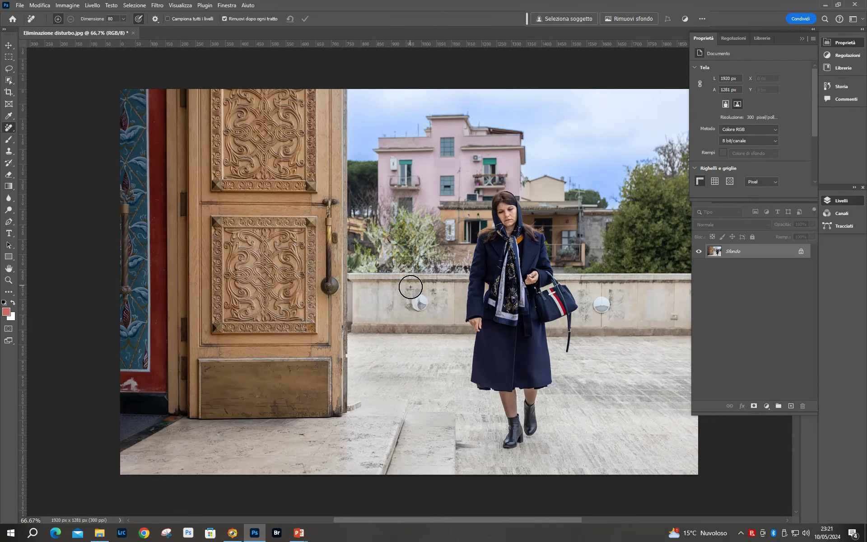
- Compare the photo before and after the Remove tool edit in the history and revert to the Apri state
{"action": "scroll", "coordinate": [410, 288], "scroll_direction": "up", "scroll_amount": 1}
{"action": "scroll", "coordinate": [410, 289], "scroll_direction": "up", "scroll_amount": 2}
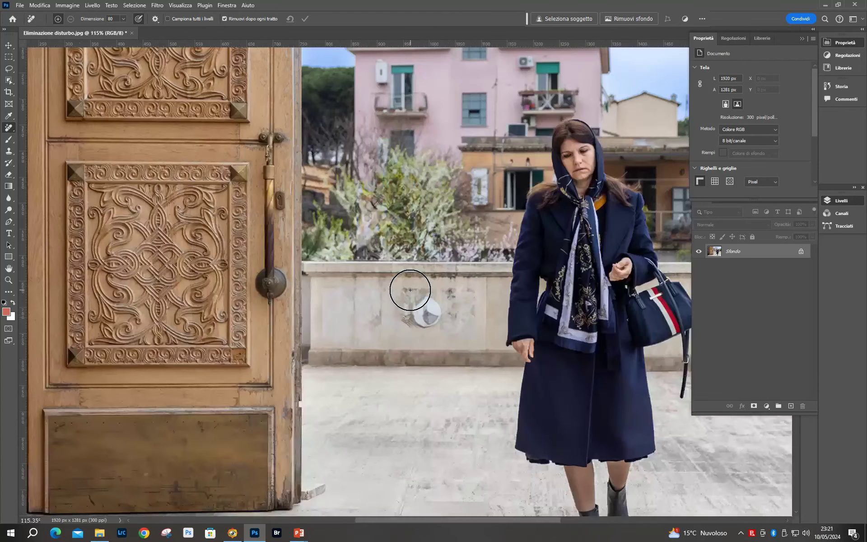
{"action": "scroll", "coordinate": [410, 290], "scroll_direction": "up", "scroll_amount": 1}
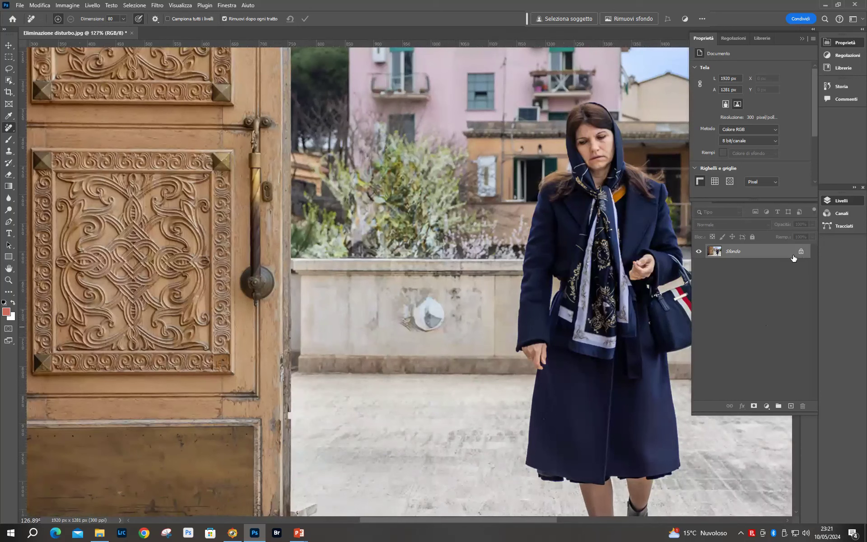
{"action": "left_click", "coordinate": [842, 87]}
{"action": "left_click", "coordinate": [749, 112]}
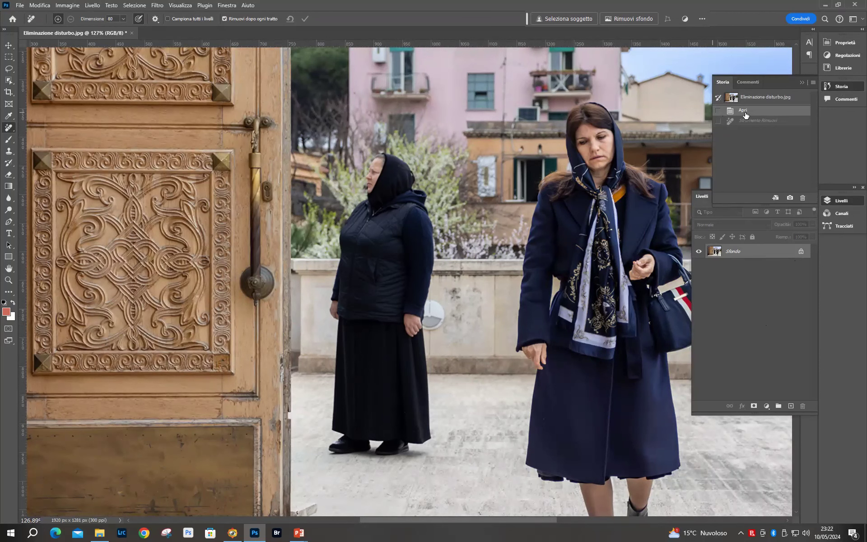
{"action": "left_click", "coordinate": [751, 124]}
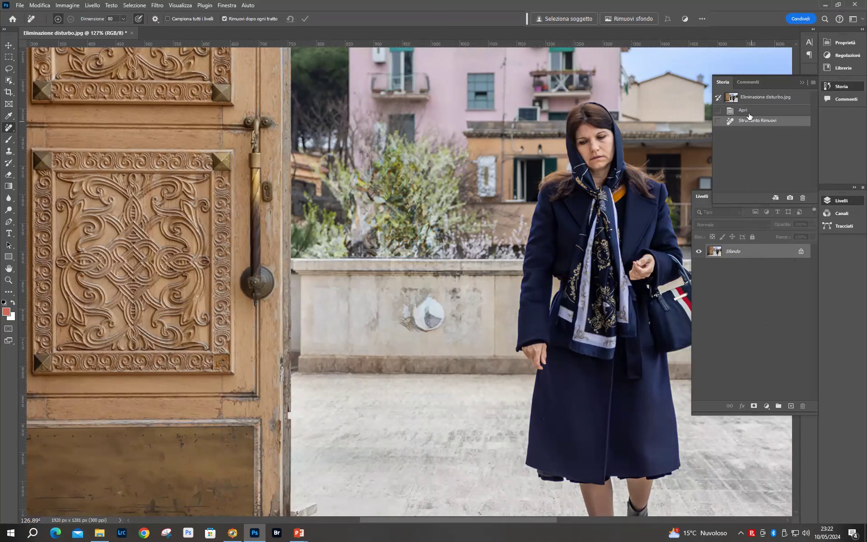
{"action": "left_click", "coordinate": [749, 111]}
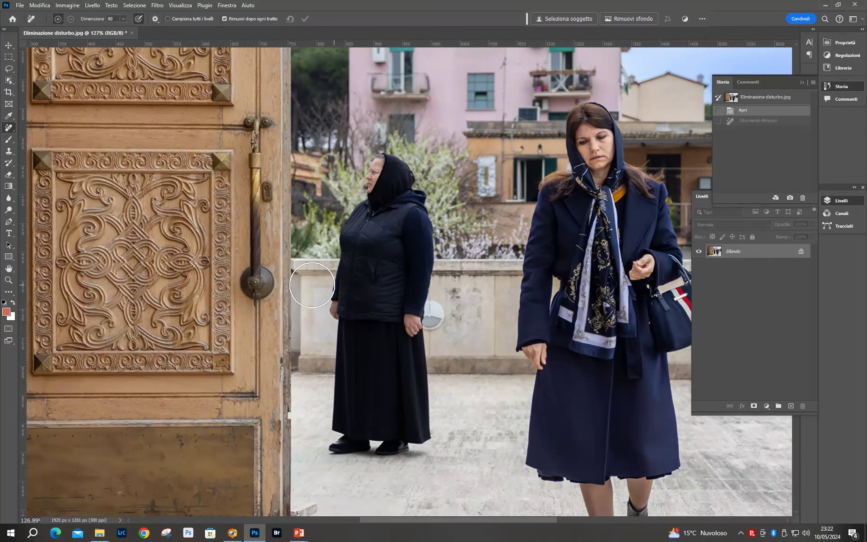
- Lasso the woman in black beside the door and replace her using Generative Fill with an empty prompt
{"action": "scroll", "coordinate": [251, 271], "scroll_direction": "down", "scroll_amount": 2}
{"action": "scroll", "coordinate": [251, 271], "scroll_direction": "down", "scroll_amount": 2}
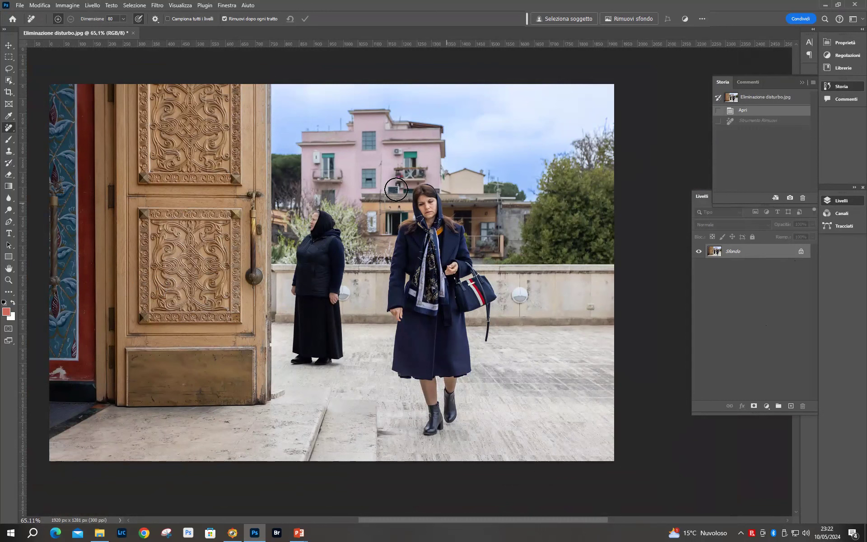
{"action": "left_click", "coordinate": [9, 69]}
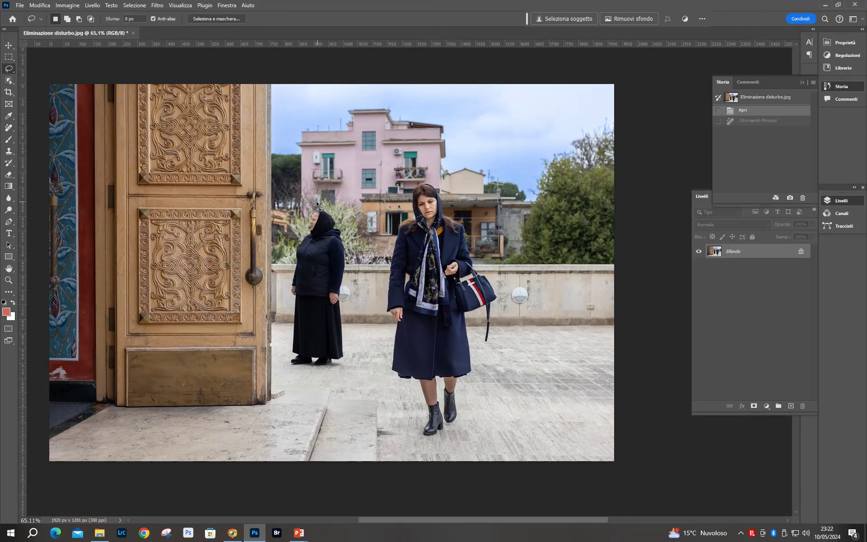
{"action": "mouse_move", "coordinate": [307, 212]}
{"action": "left_mouse_down"}
{"action": "mouse_move", "coordinate": [286, 274]}
{"action": "mouse_move", "coordinate": [284, 338]}
{"action": "mouse_move", "coordinate": [290, 364]}
{"action": "mouse_move", "coordinate": [310, 375]}
{"action": "mouse_move", "coordinate": [345, 363]}
{"action": "mouse_move", "coordinate": [355, 281]}
{"action": "mouse_move", "coordinate": [348, 236]}
{"action": "mouse_move", "coordinate": [338, 216]}
{"action": "mouse_move", "coordinate": [318, 209]}
{"action": "left_mouse_up"}
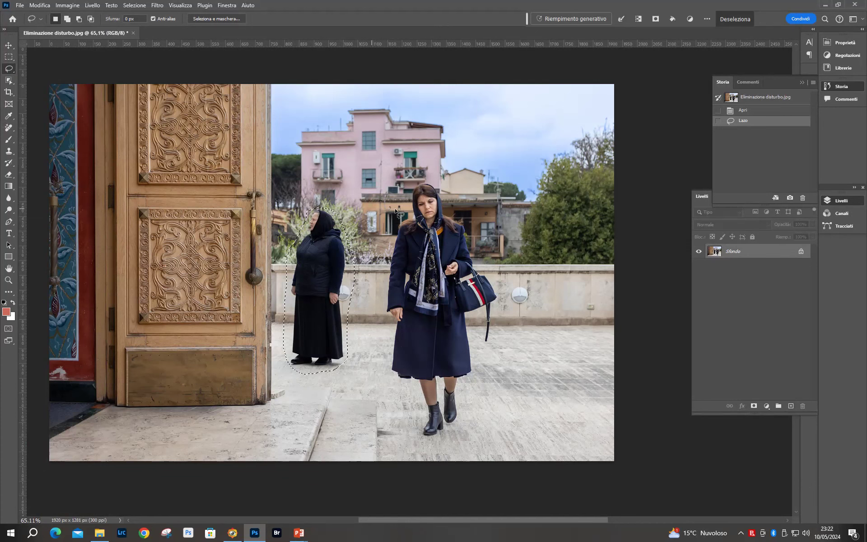
{"action": "left_click", "coordinate": [577, 17]}
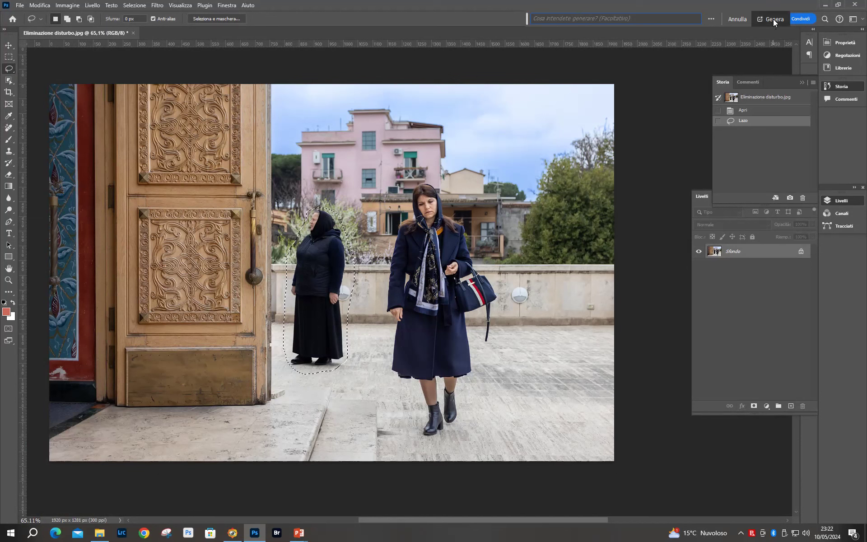
{"action": "left_click", "coordinate": [775, 19]}
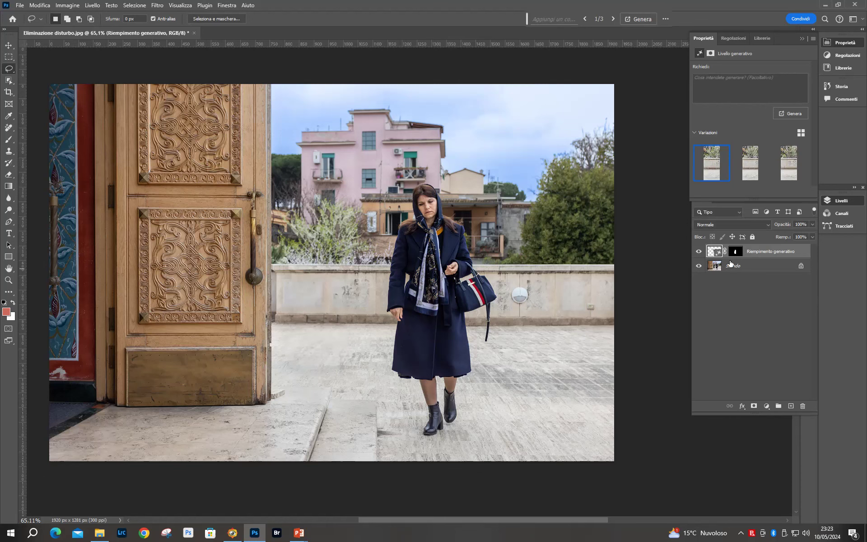
- Compare the generative layer with the original photo and review its three variations, ending on the first one
{"action": "left_click", "coordinate": [699, 252]}
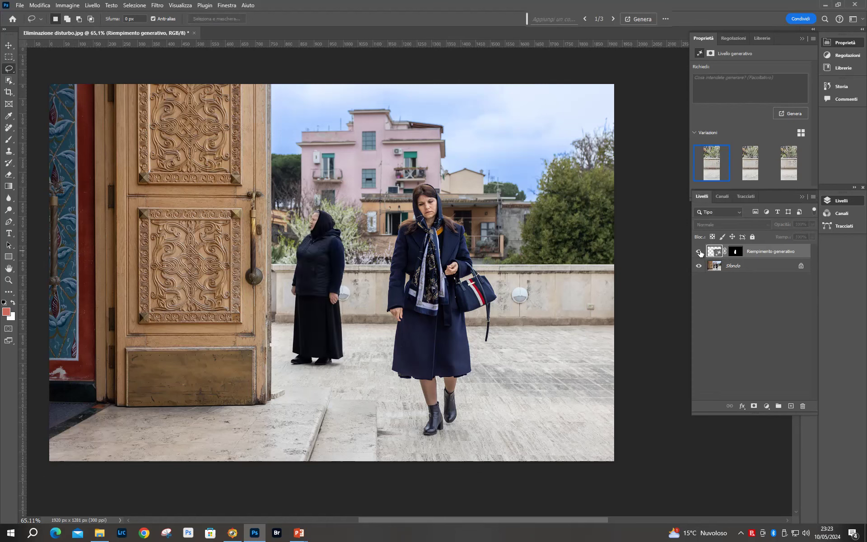
{"action": "left_click", "coordinate": [699, 252]}
{"action": "left_click", "coordinate": [699, 252]}
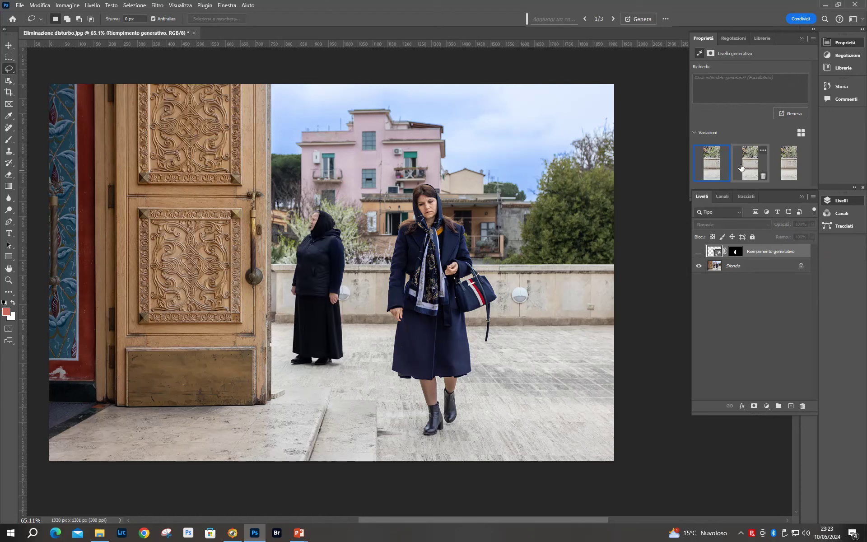
{"action": "left_click", "coordinate": [748, 165]}
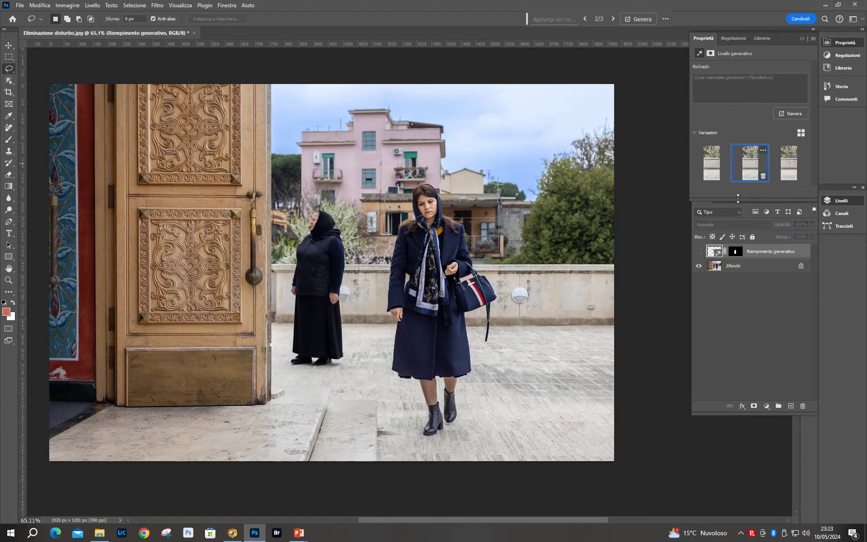
{"action": "left_click", "coordinate": [700, 252]}
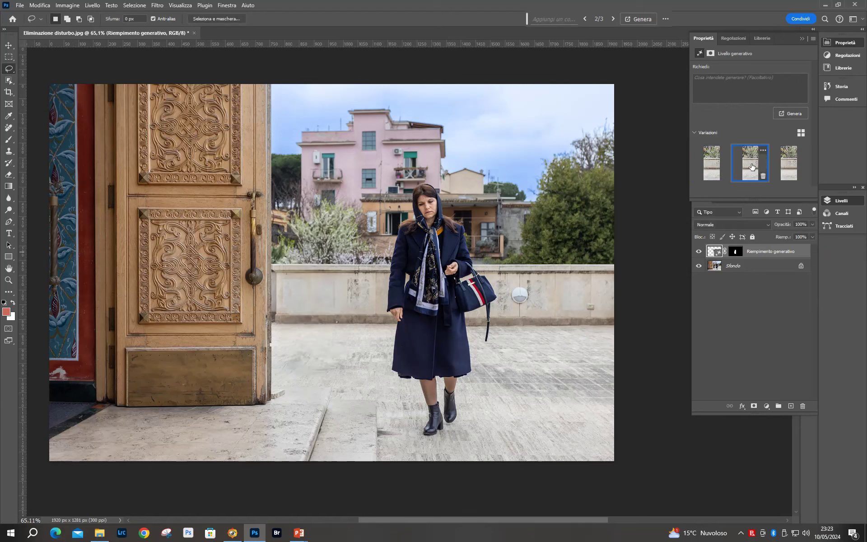
{"action": "left_click", "coordinate": [784, 172]}
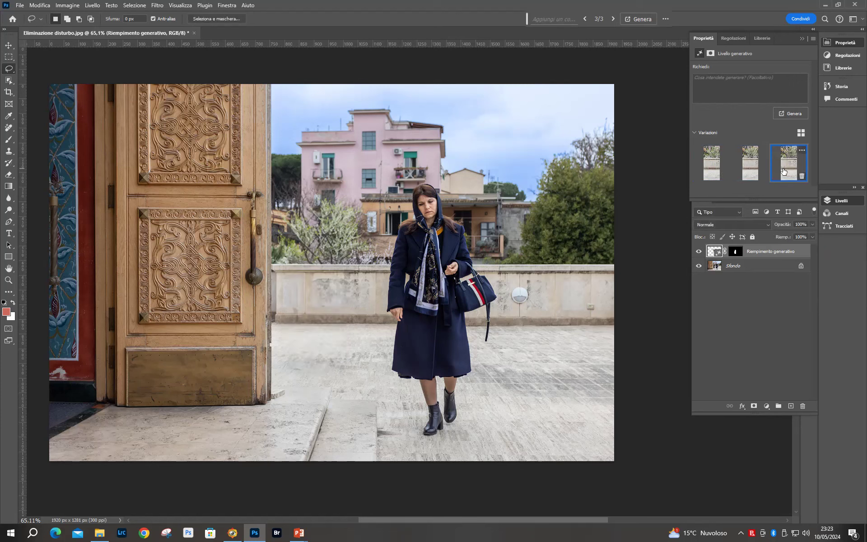
{"action": "left_click", "coordinate": [751, 171]}
{"action": "left_click", "coordinate": [712, 164]}
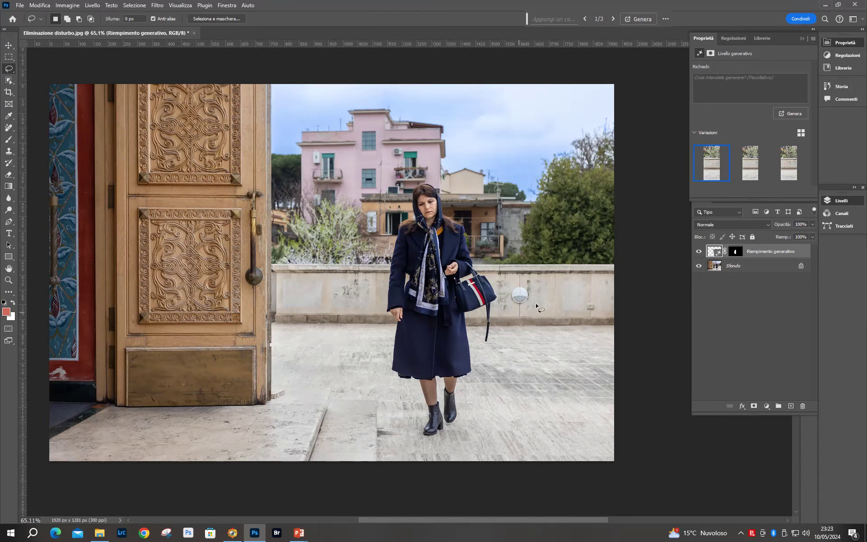
- Lasso the round white wall lamp beside the walking woman's handbag and remove it using Generative Fill with an empty prompt
{"action": "mouse_move", "coordinate": [516, 287]}
{"action": "left_mouse_down"}
{"action": "mouse_move", "coordinate": [514, 305]}
{"action": "mouse_move", "coordinate": [533, 299]}
{"action": "mouse_move", "coordinate": [516, 286]}
{"action": "left_mouse_up"}
{"action": "left_click", "coordinate": [610, 19]}
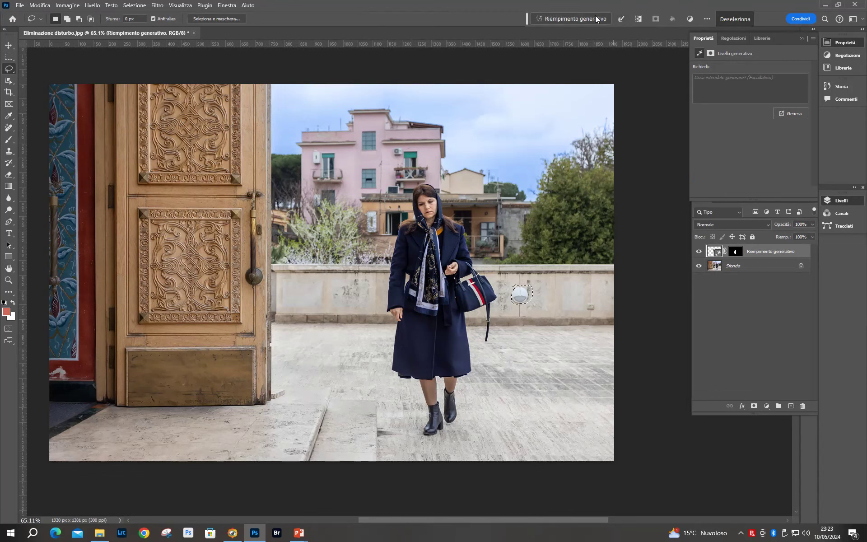
{"action": "left_click", "coordinate": [768, 19]}
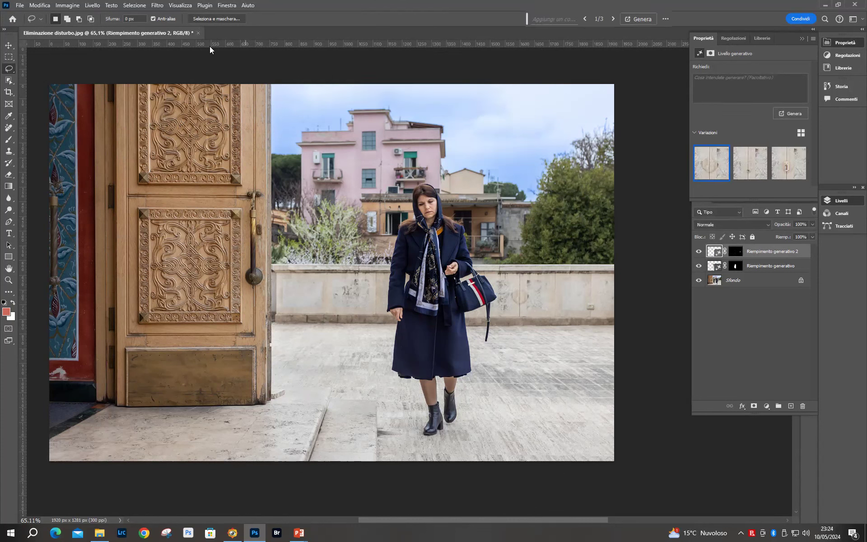
- Close the Eliminazione disturbo.jpg photo without saving and switch to the running PowerPoint slideshow
{"action": "left_click", "coordinate": [198, 33]}
{"action": "left_click", "coordinate": [424, 197]}
{"action": "mouse_move", "coordinate": [304, 532]}
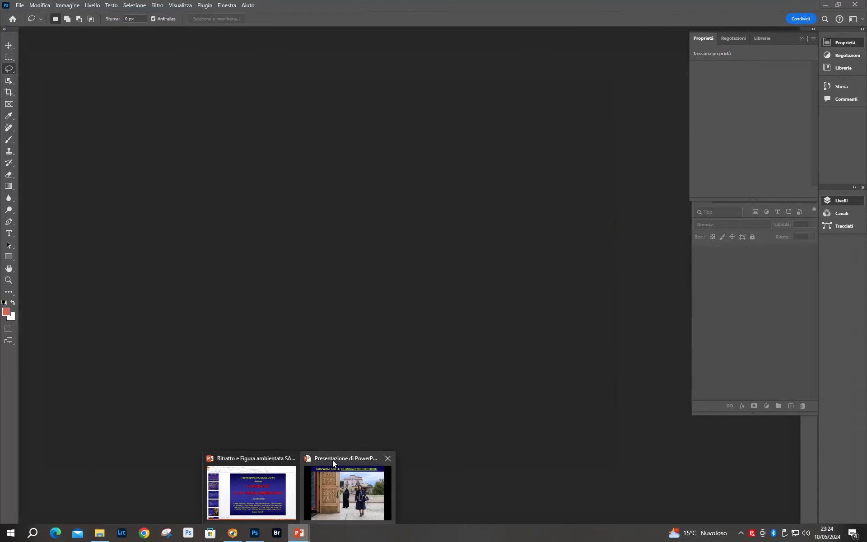
{"action": "left_click", "coordinate": [348, 492]}
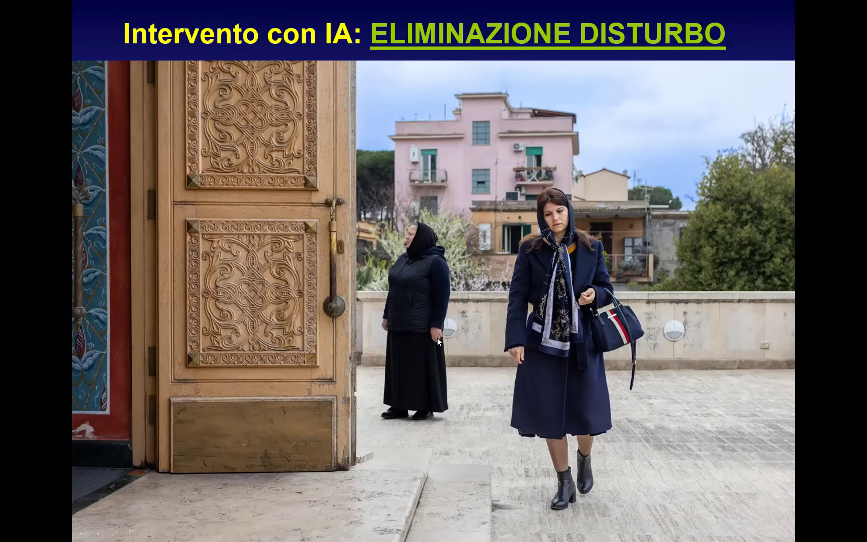
- Advance the slideshow to the slide with the video based on the work of Steve McCurry
{"action": "left_click", "coordinate": [467, 185]}
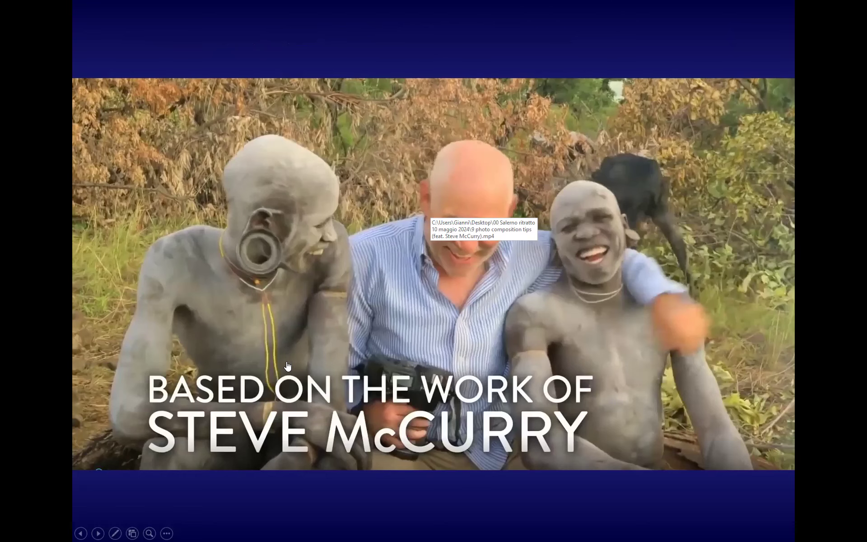
{"action": "left_click", "coordinate": [312, 337]}
{"action": "key", "text": "Left"}
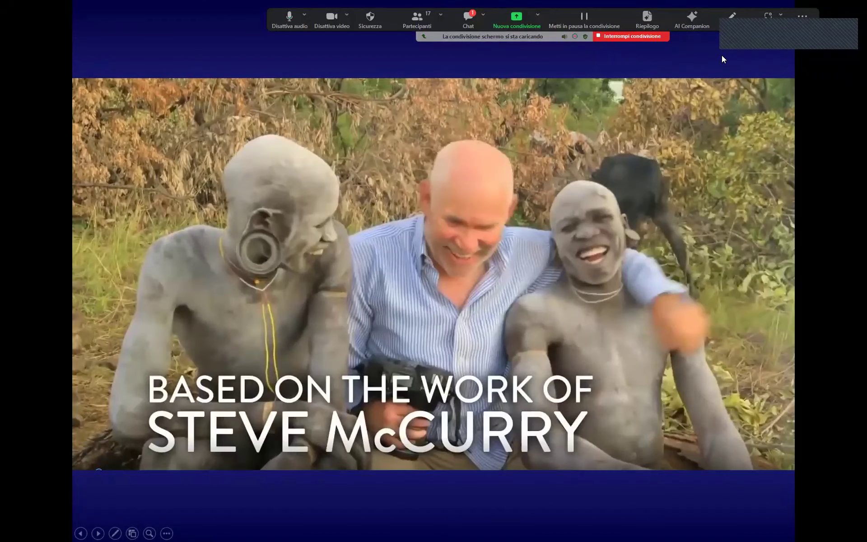
- Hide the floating meeting controls of the Zoom screen share over the slideshow
{"action": "left_click", "coordinate": [803, 16]}
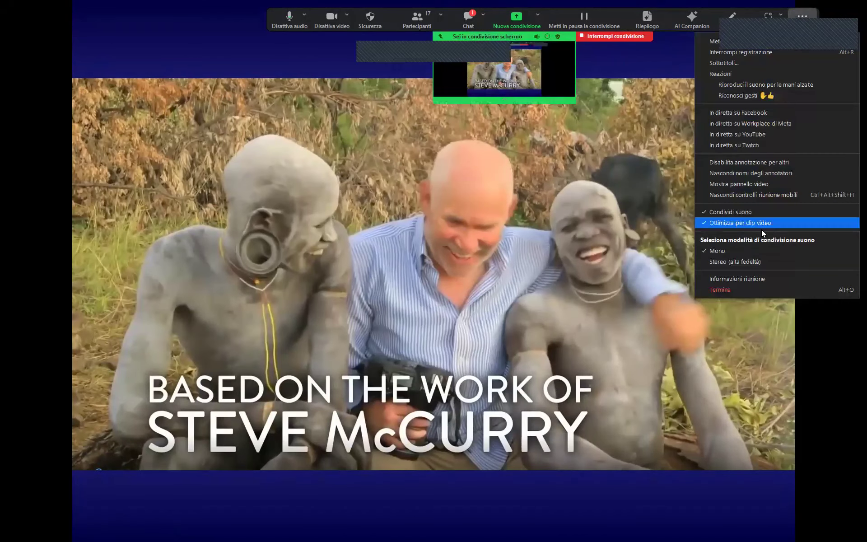
{"action": "left_click", "coordinate": [747, 195]}
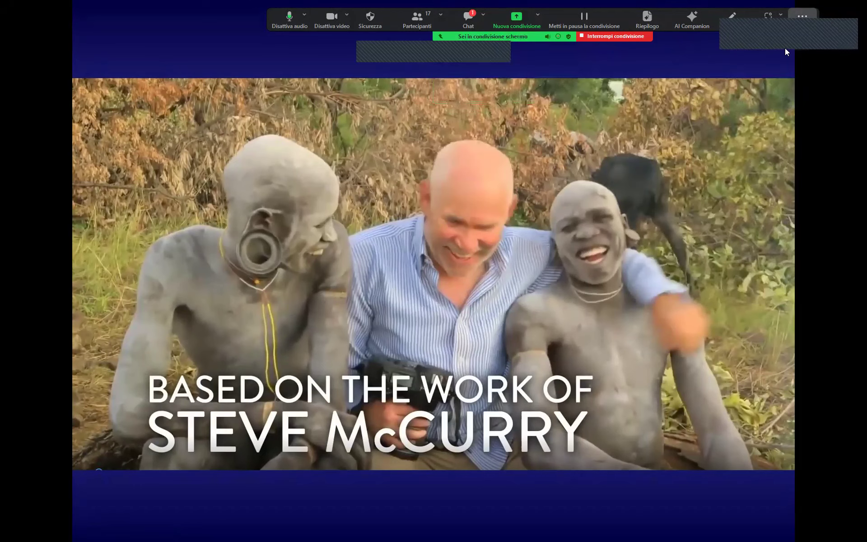
{"action": "left_click", "coordinate": [809, 16]}
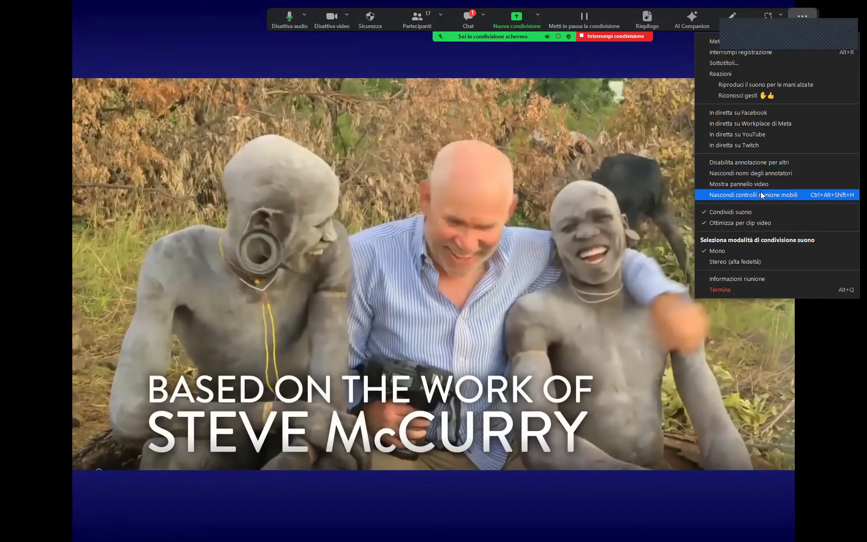
{"action": "left_click", "coordinate": [762, 195]}
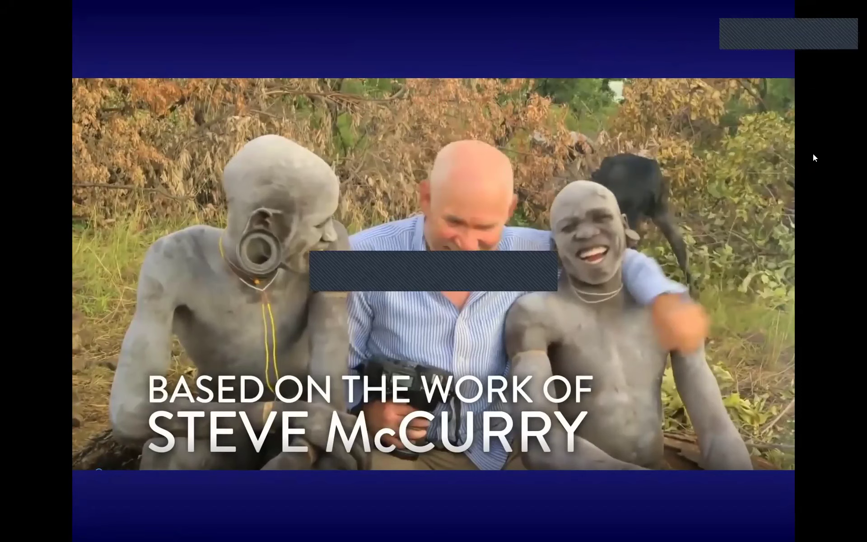
- Open the slide's linked video, 9 photo composition tips (feat. Steve McCurry).mp4, and play it in full screen
{"action": "left_click", "coordinate": [476, 304]}
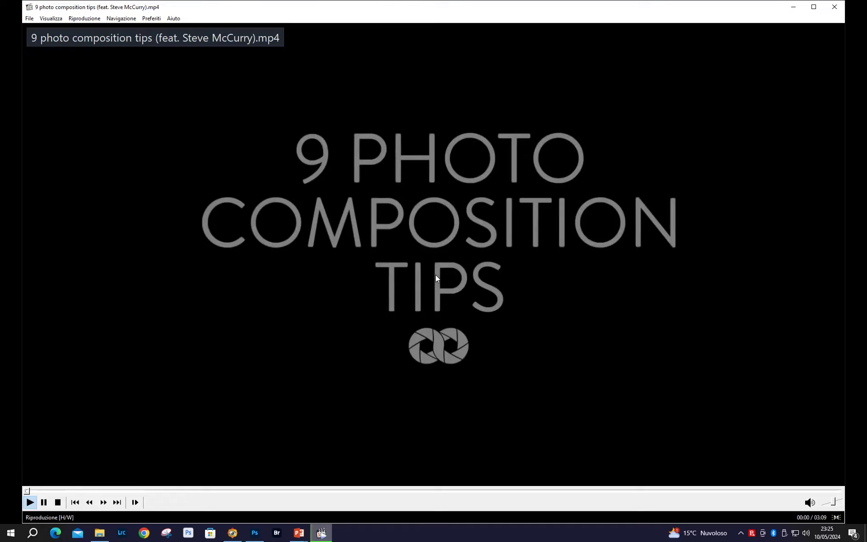
{"action": "double_click", "coordinate": [435, 274]}
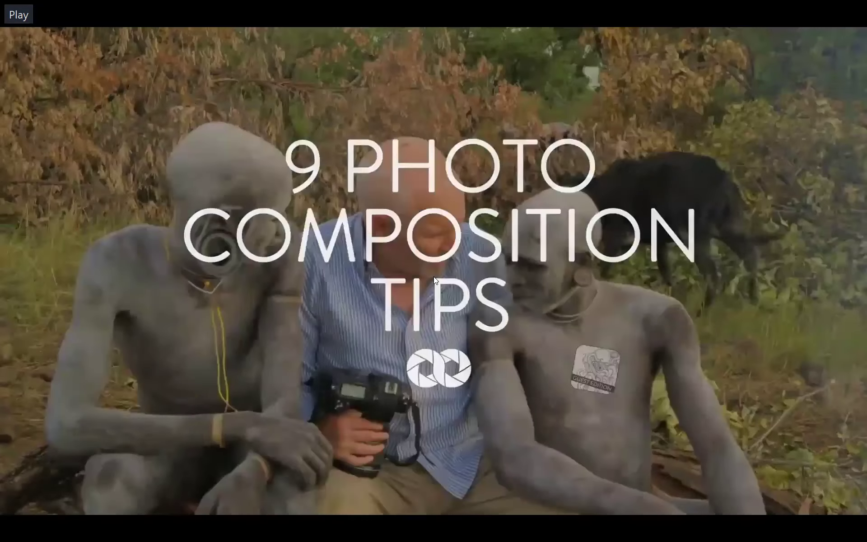